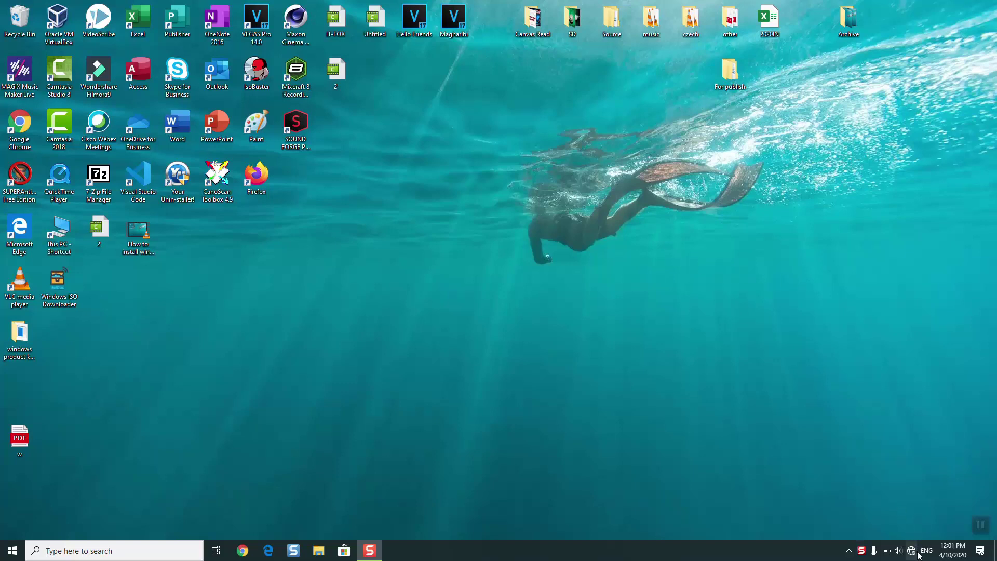
Search Windows for 'control panel' and open Control Panel from the best match.
mouse_move(917, 553)
left_click(165, 545)
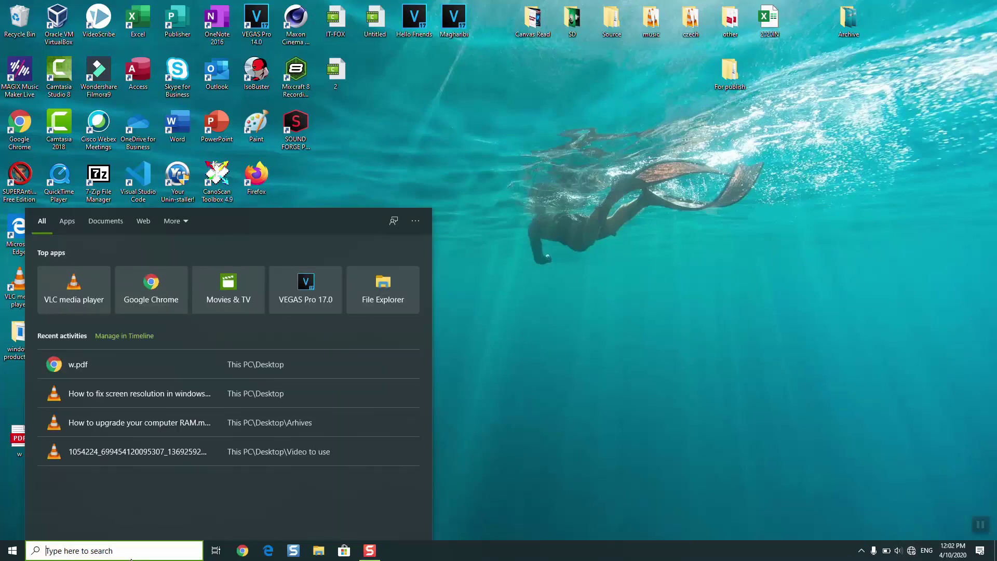
type("control")
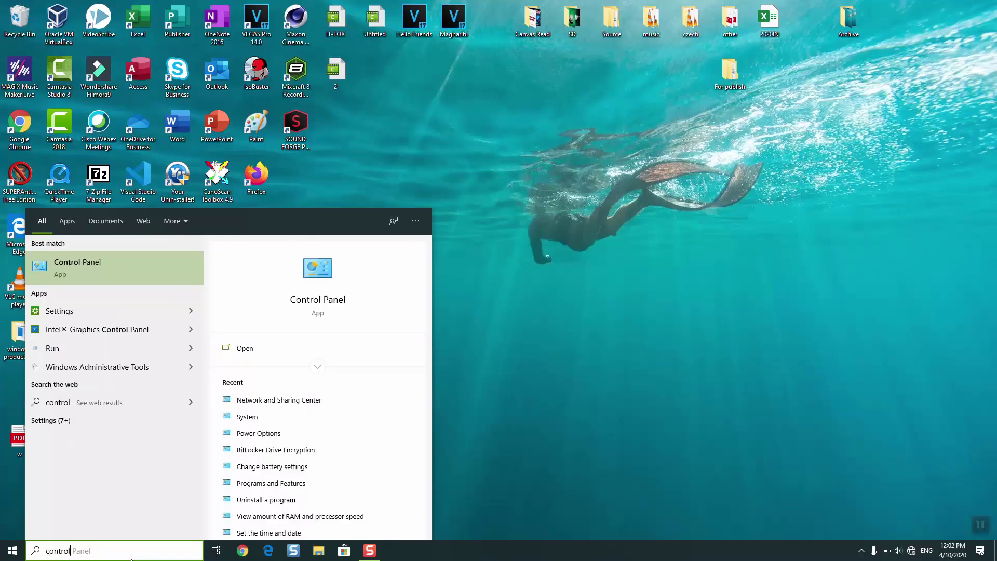
type(" panel")
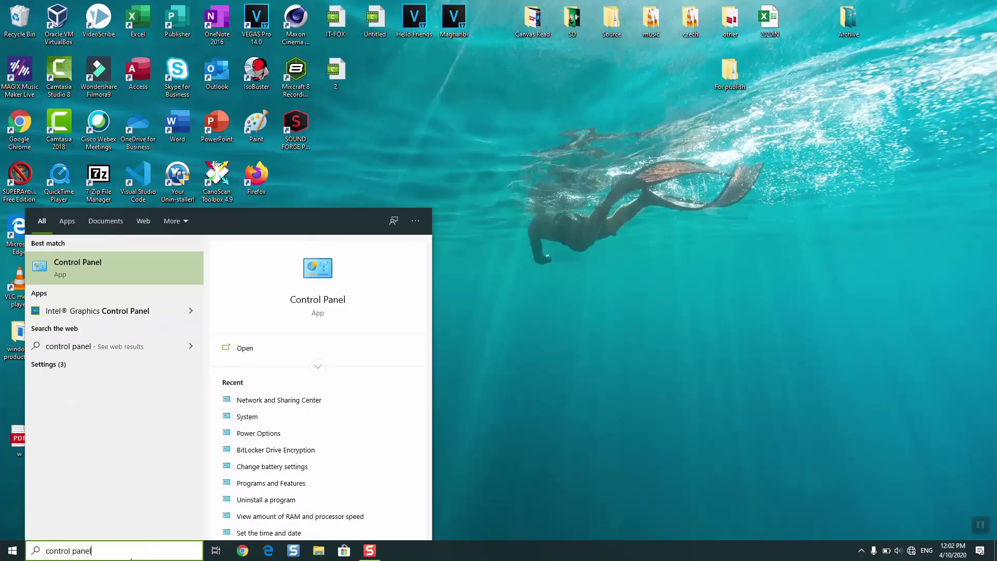
left_click(129, 265)
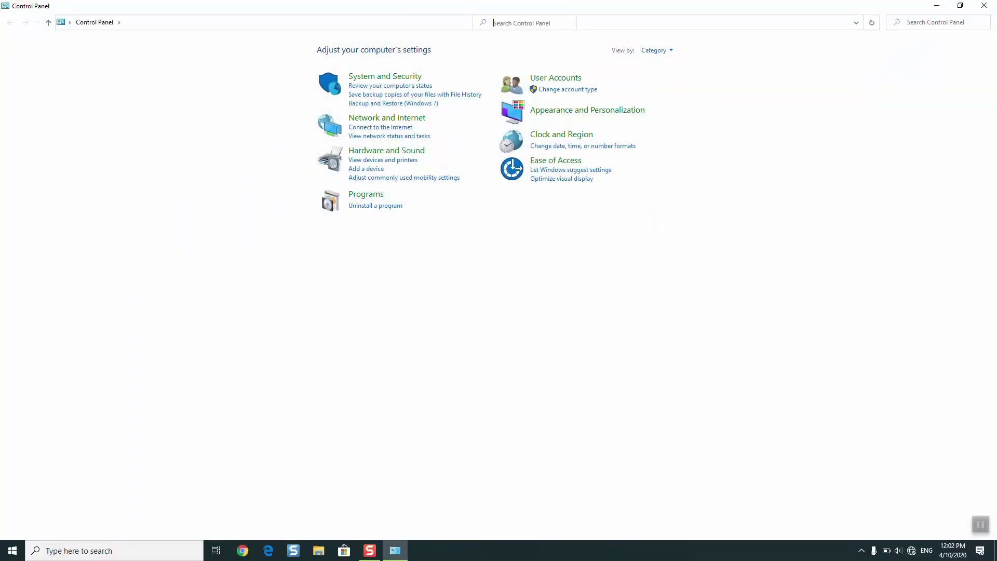
Try the Large icons and Small icons views, return to Category, then open Network and Internet.
left_click(655, 50)
left_click(663, 82)
left_click(918, 52)
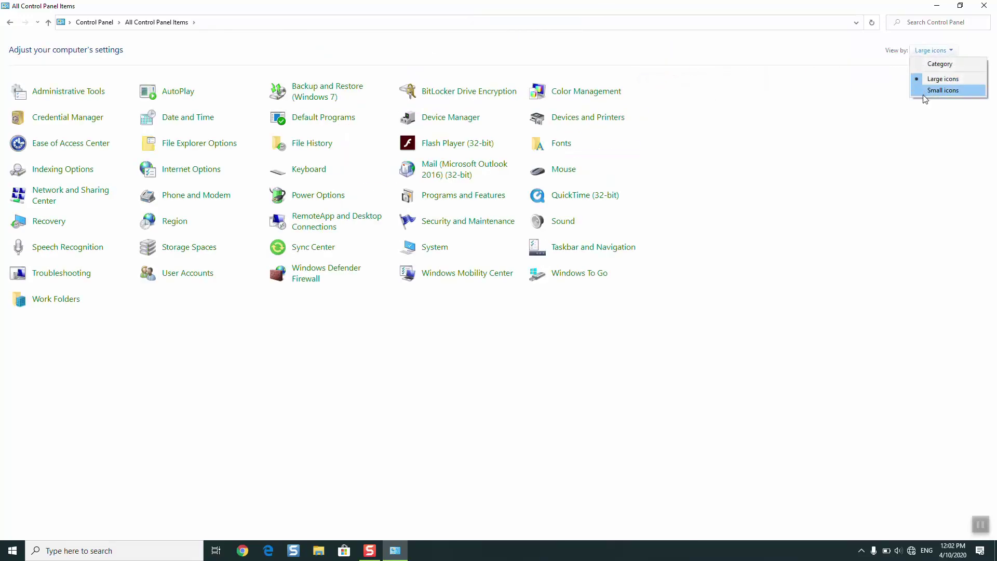
left_click(930, 90)
left_click(939, 50)
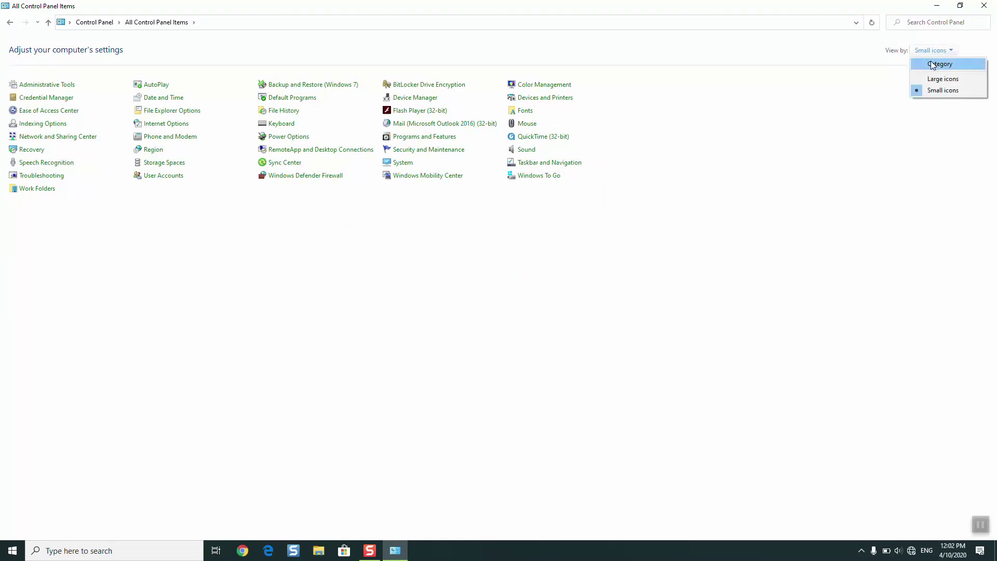
left_click(933, 64)
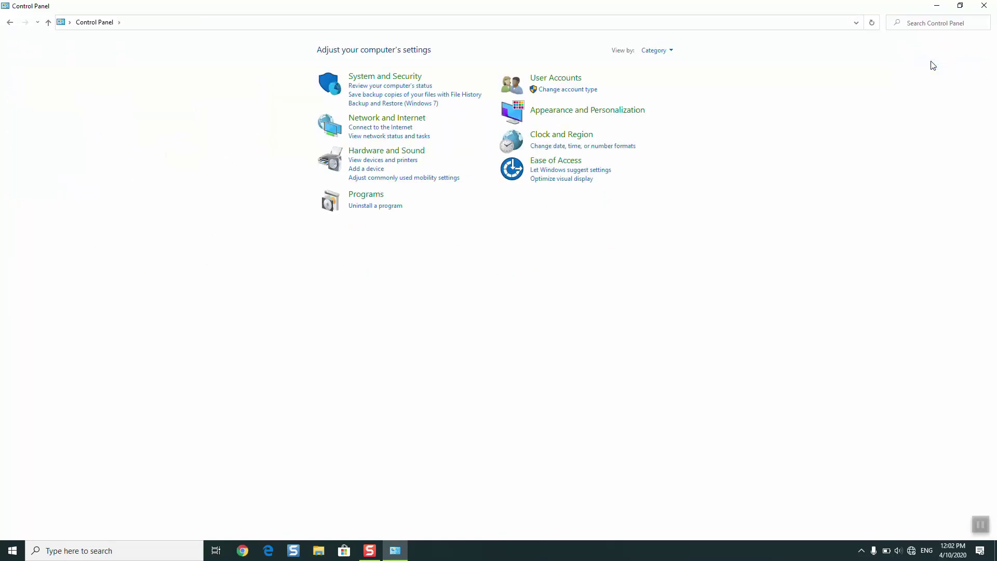
left_click(393, 121)
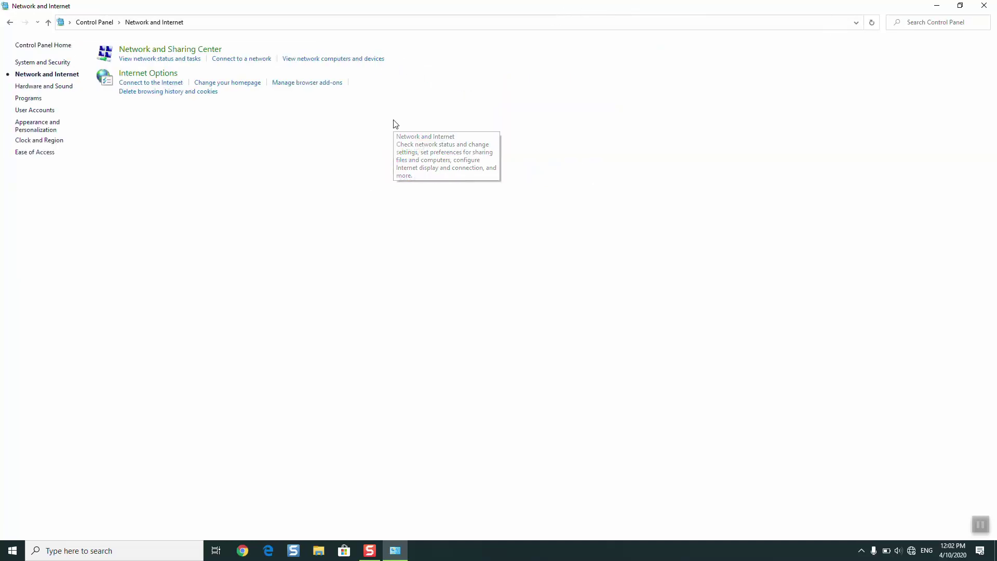
Open Network and Sharing Center from the Network and Internet page.
left_click(158, 49)
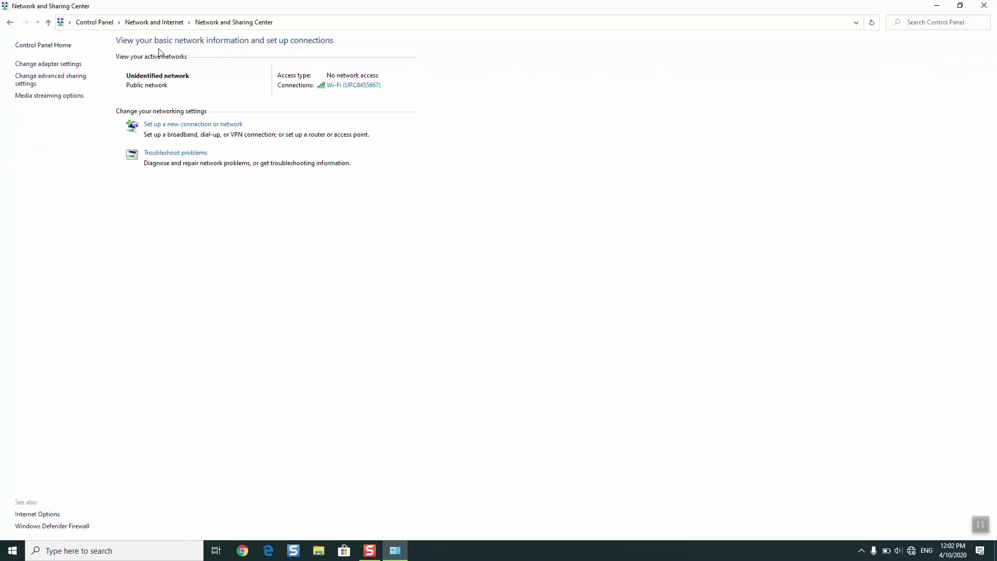
Open the Wi-Fi connection's Properties and select Internet Protocol Version 4 (TCP/IPv4).
left_click(338, 88)
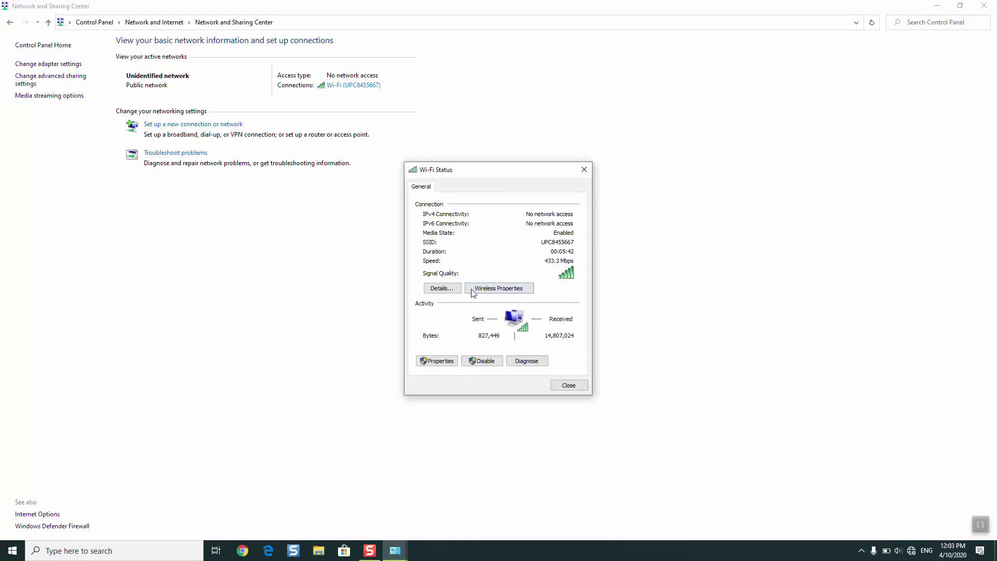
left_click(446, 359)
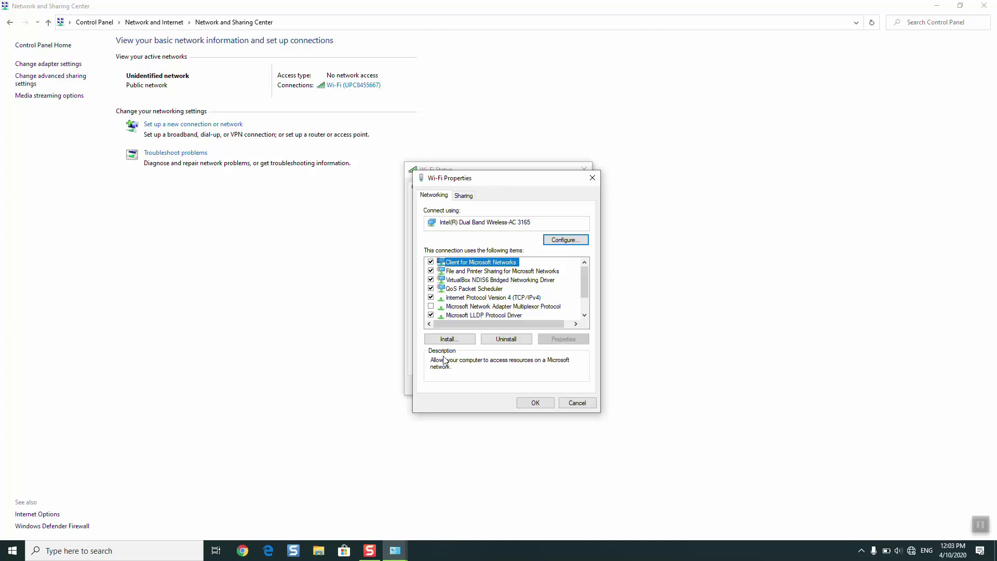
left_click(505, 298)
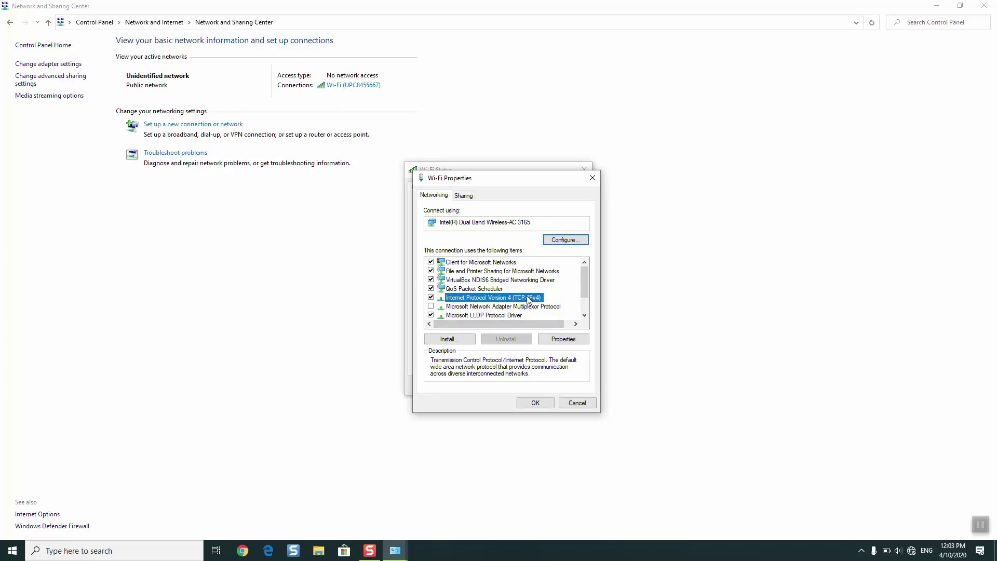
Set Wi-Fi IPv4 to obtain the IP address and DNS server addresses automatically, and save.
left_click(573, 339)
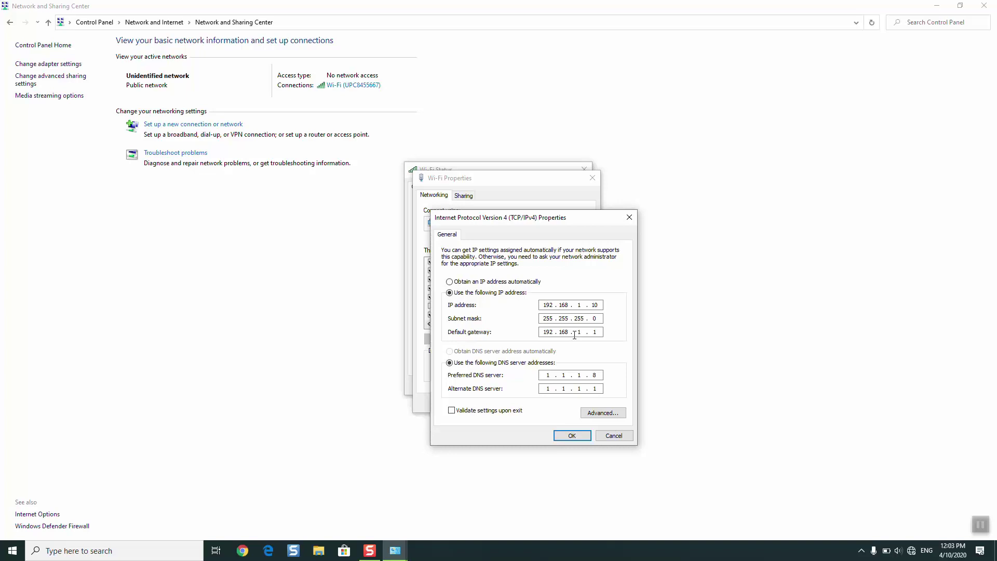
left_click(482, 283)
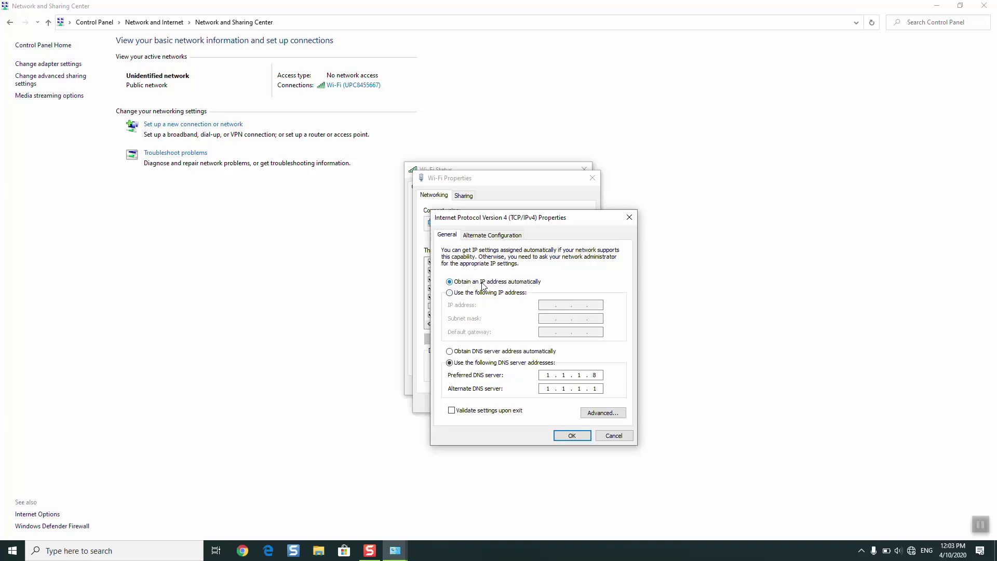
left_click(473, 353)
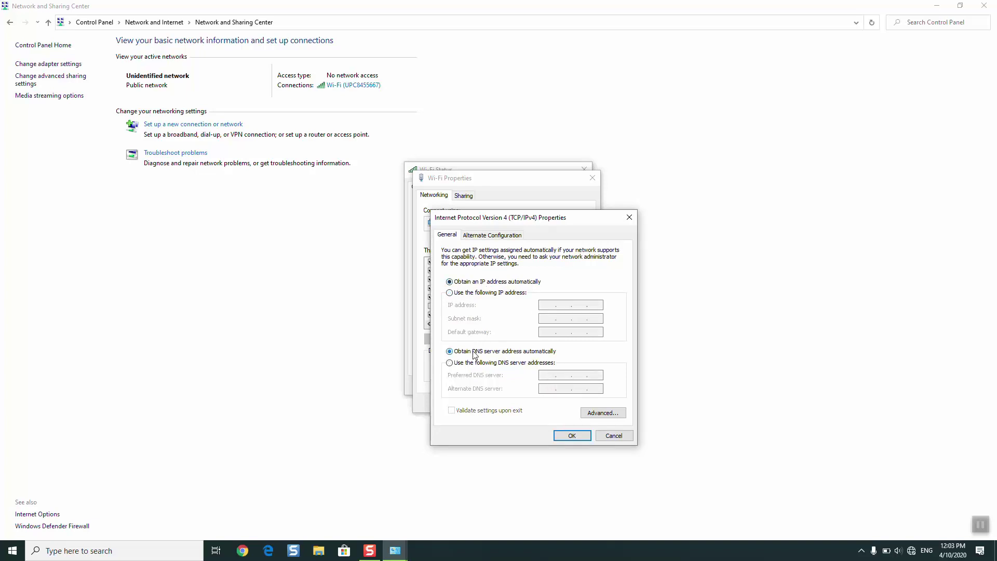
left_click(569, 435)
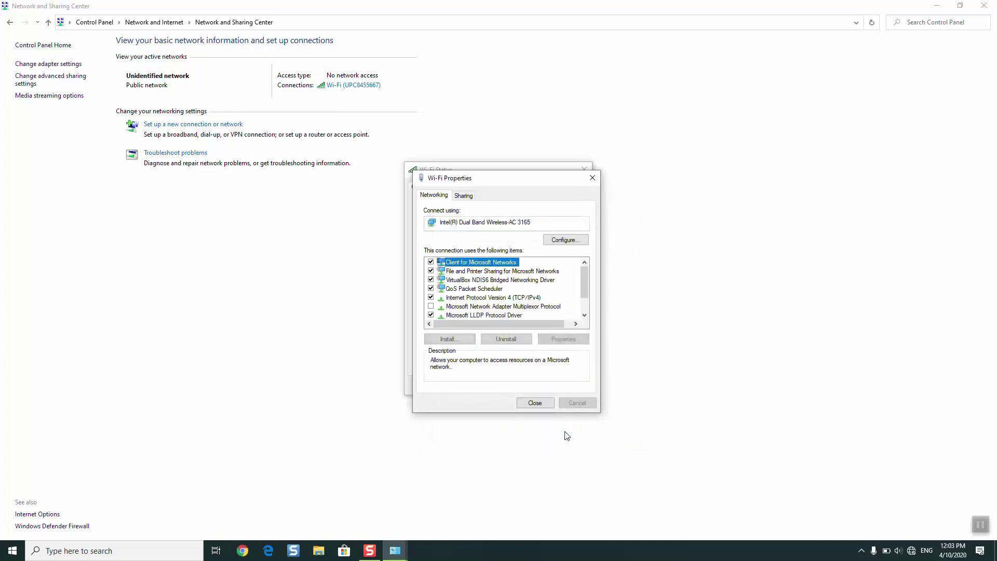
Close Wi-Fi Properties and check the tray network icon for Internet access.
left_click(549, 407)
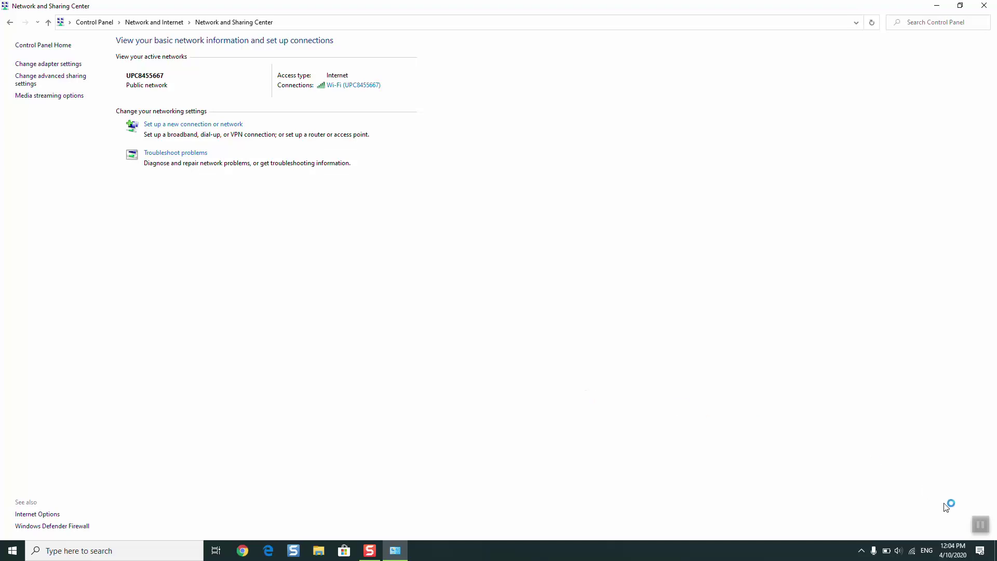
mouse_move(913, 557)
Reopen the Wi-Fi status and Properties and select Internet Protocol Version 4 (TCP/IPv4).
left_click(350, 86)
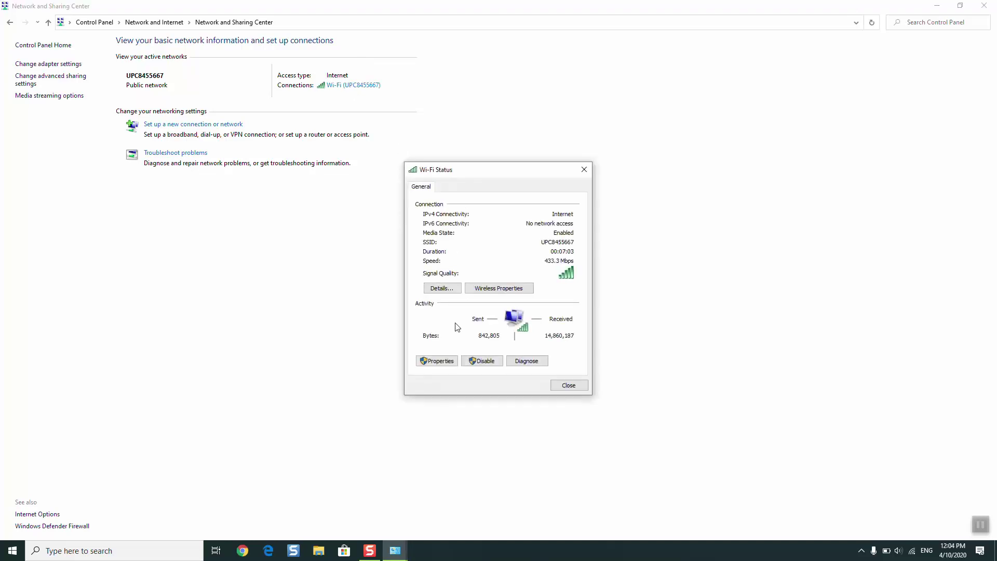
left_click(439, 362)
left_click(499, 297)
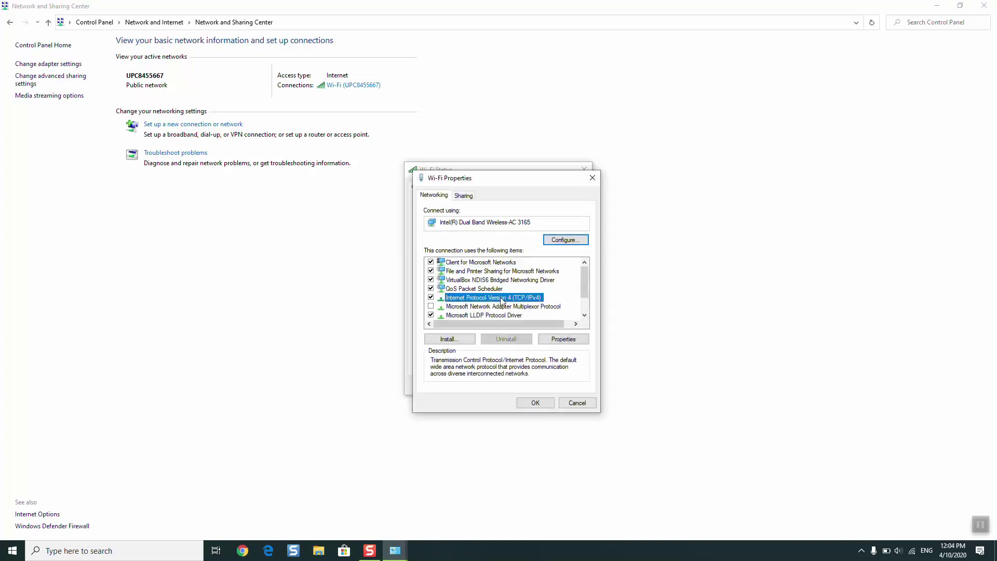
In IPv4 Properties, choose 'Use the following IP address' and place the cursor in the IP address field.
left_click(569, 340)
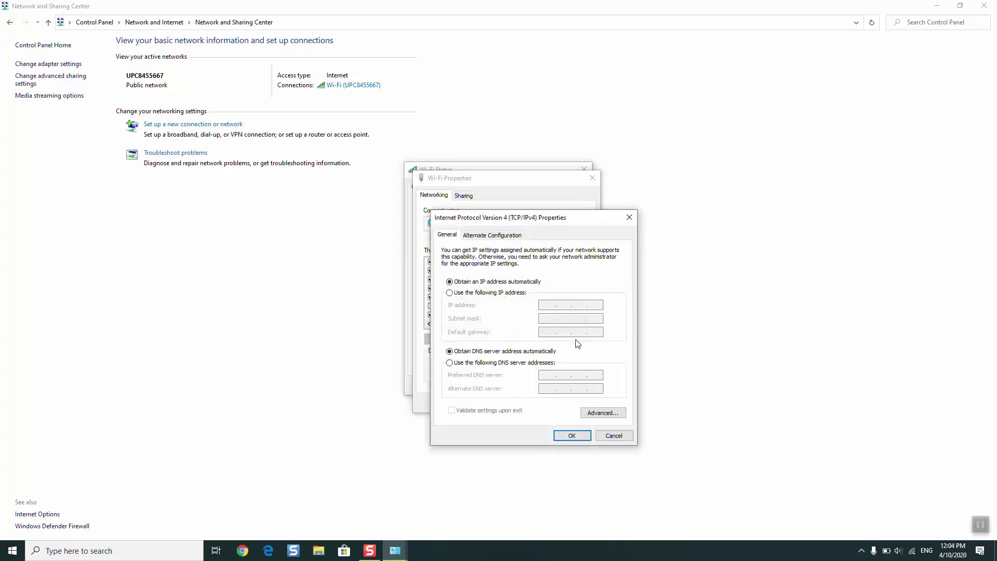
left_click(490, 294)
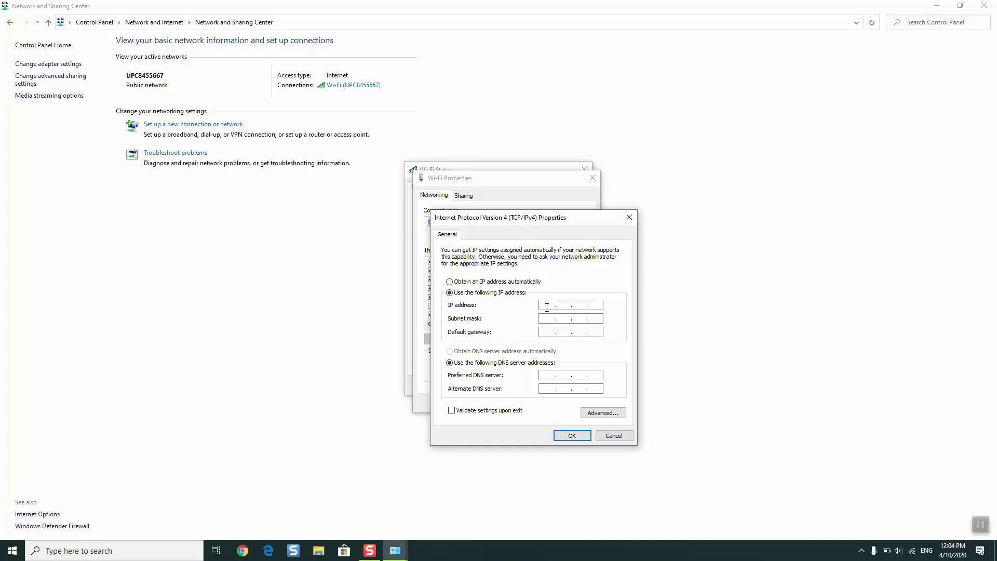
left_click(980, 524)
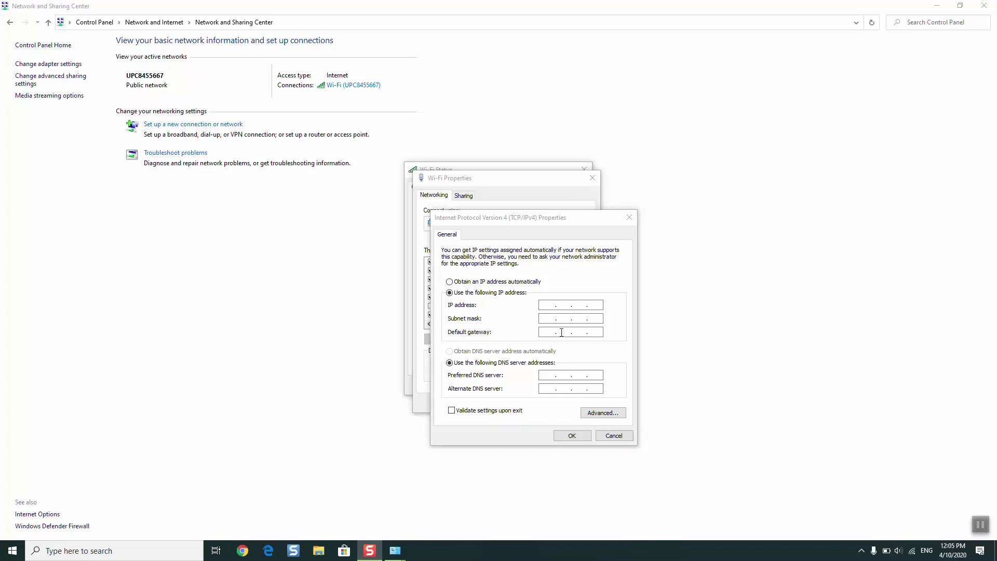
left_click(546, 306)
Enter IP address 192.168.1.10, accepting the default subnet mask 255.255.255.0.
type("192 . 168 . 1 .")
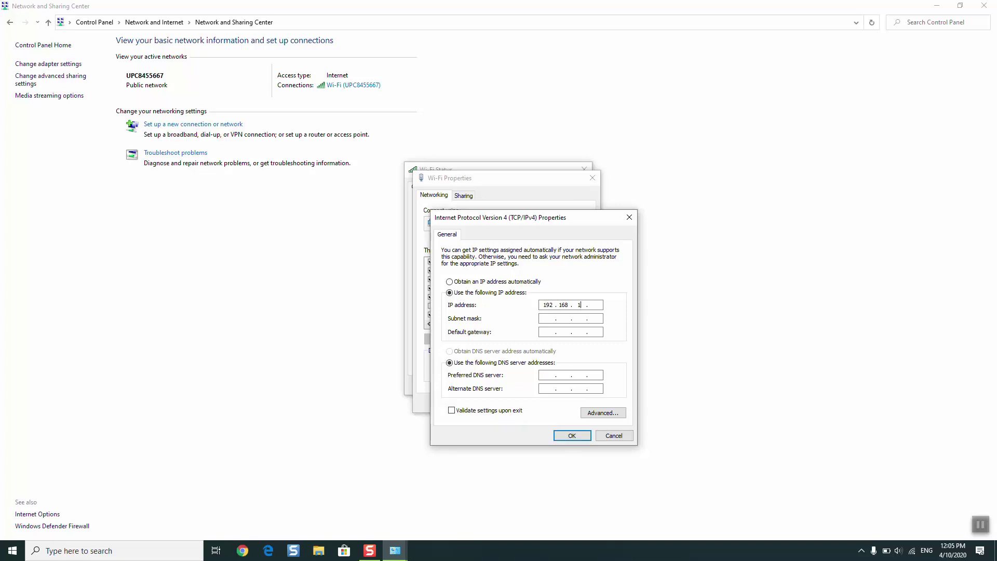
key("Tab")
key("Tab")
type("1")
type("0")
Fill in gateway 192.168.1.1, DNS servers 8.8.8.8 and 8.8.4.4, and tick 'Validate settings upon exit'.
type("192 . ")
type("168 . ")
type("1 . 1")
type(".8")
type("8 . 8 . 8 . 8")
left_click(486, 412)
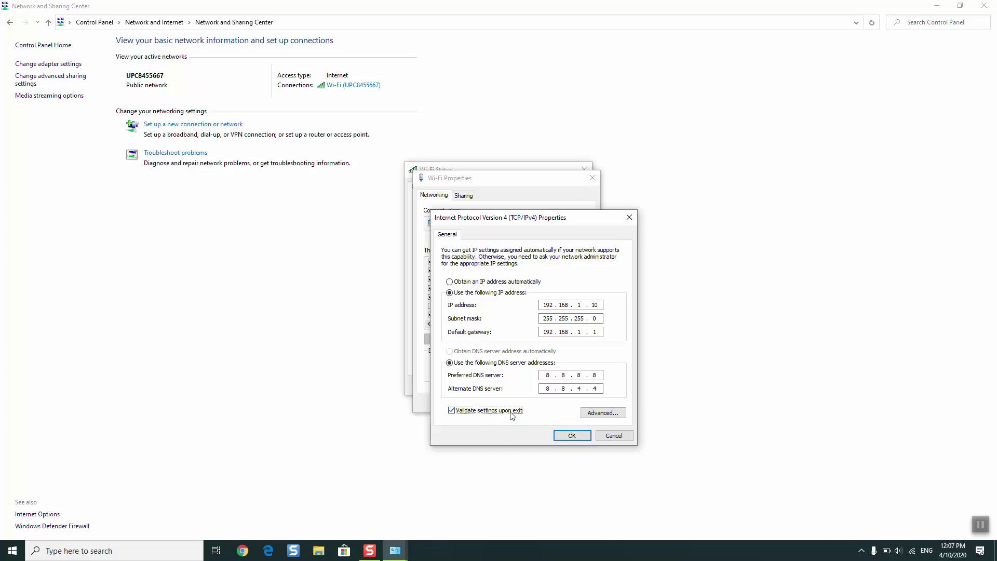
Save the static IPv4 settings and close Wi-Fi Properties, letting Network Diagnostics detect the lost connection.
left_click(572, 435)
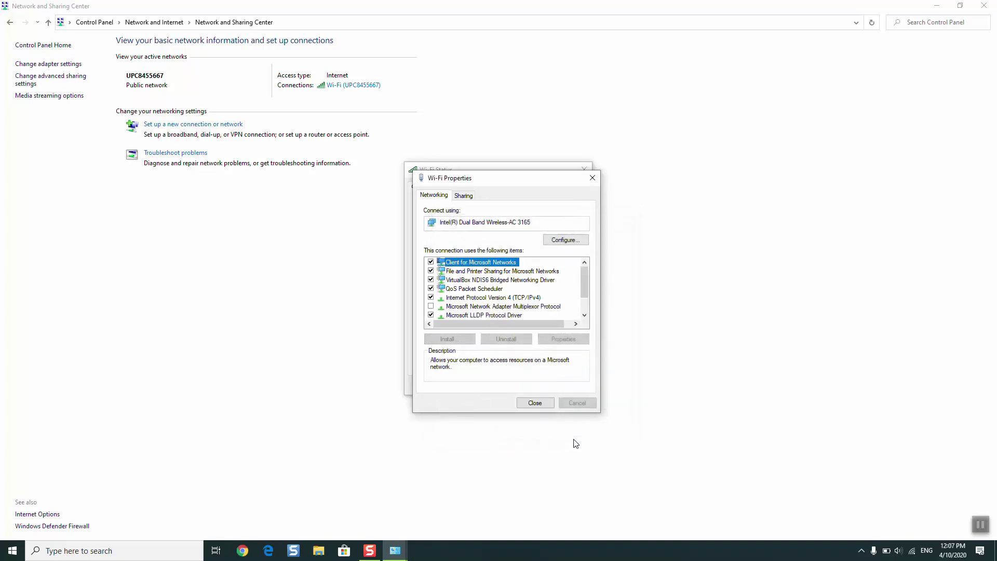
left_click(548, 402)
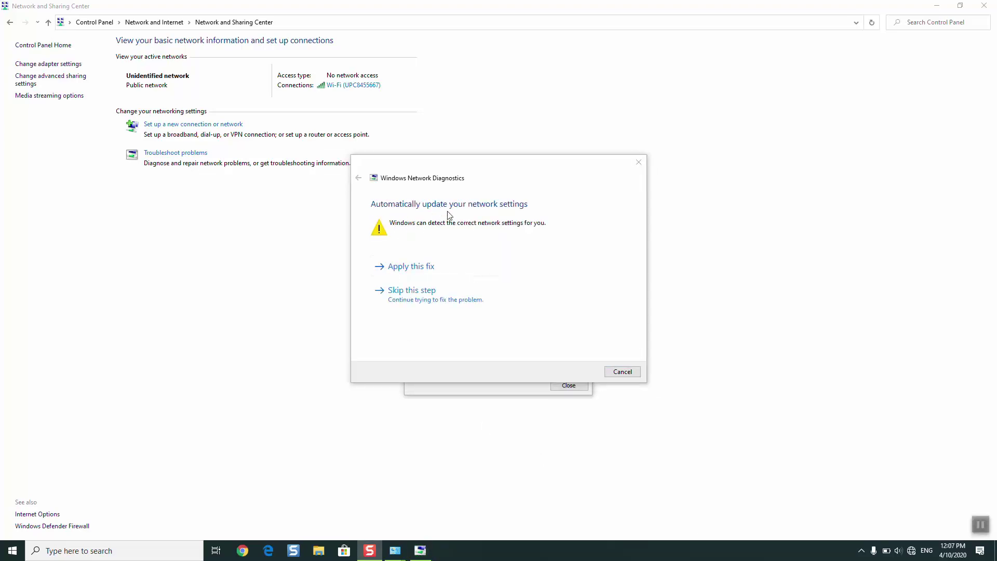
Apply the diagnostics fix that enables DHCP for Wi-Fi, then dismiss the troubleshooter.
left_click(420, 268)
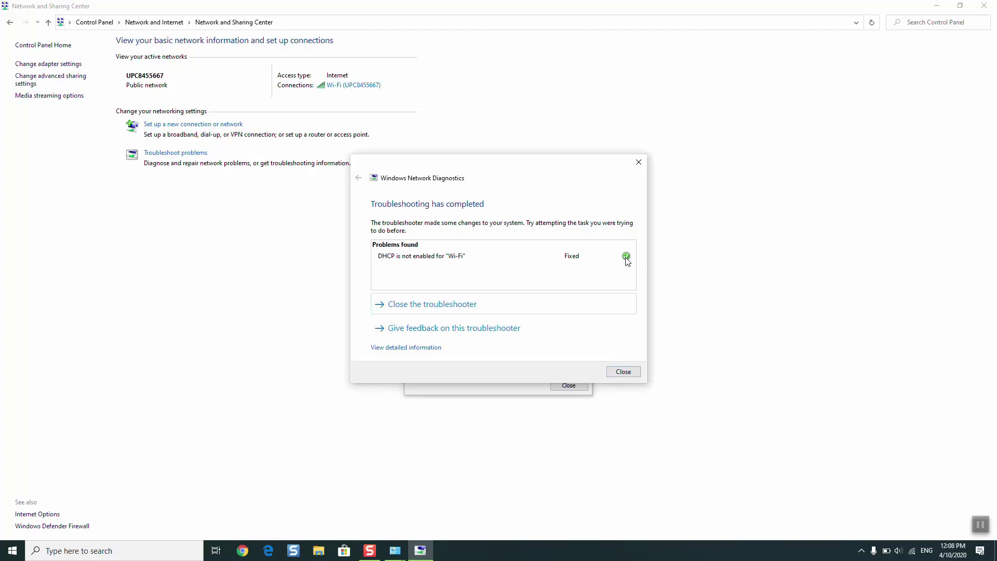
left_click(611, 370)
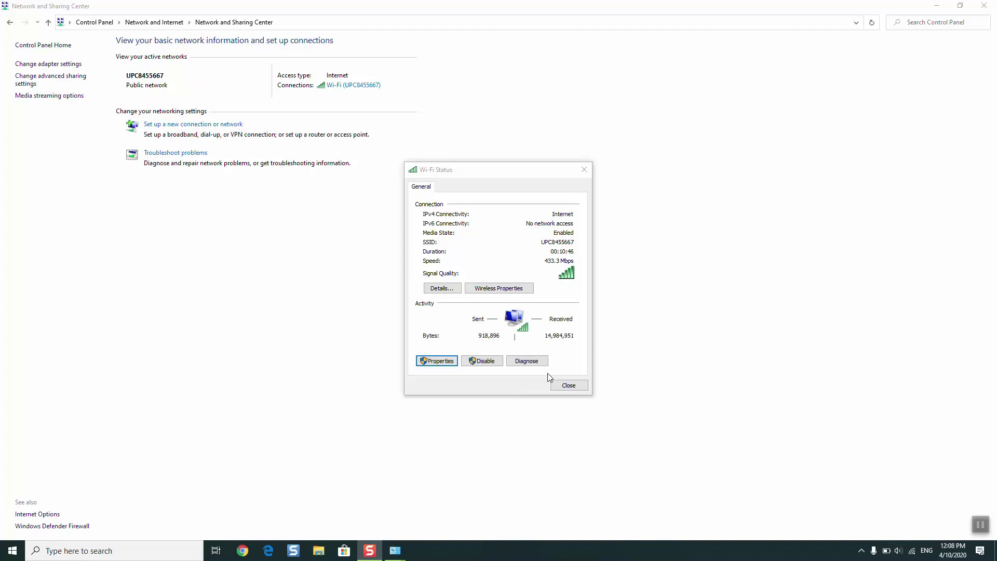
Check that Wi-Fi's Internet Protocol Version 4 (TCP/IPv4) obtains its IP and DNS automatically.
left_click(430, 362)
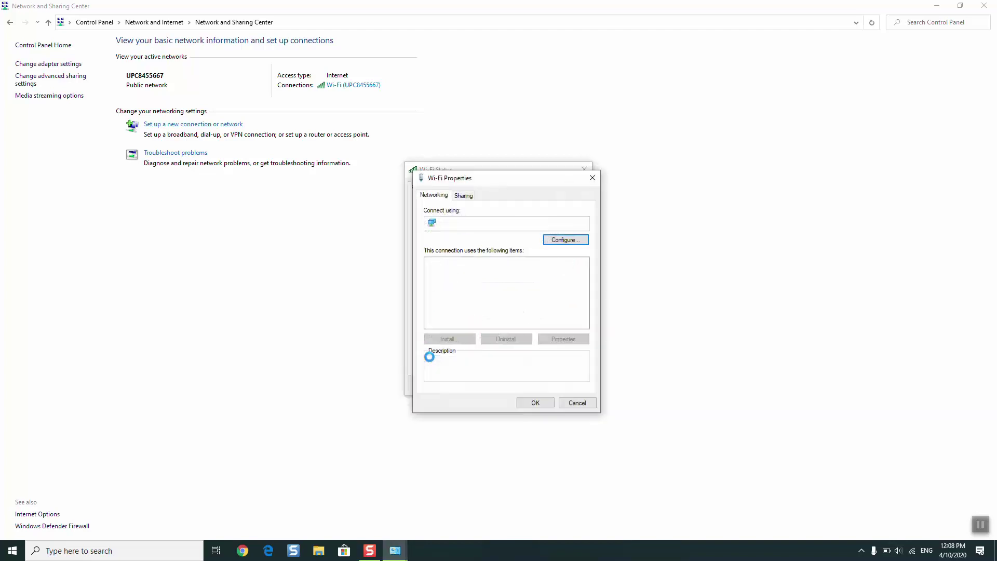
left_click(477, 306)
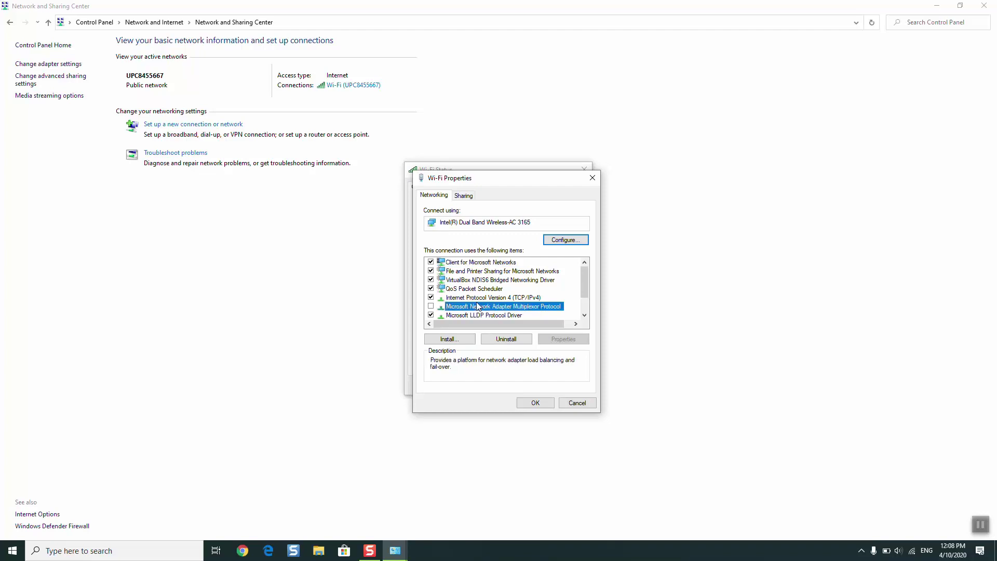
left_click(502, 299)
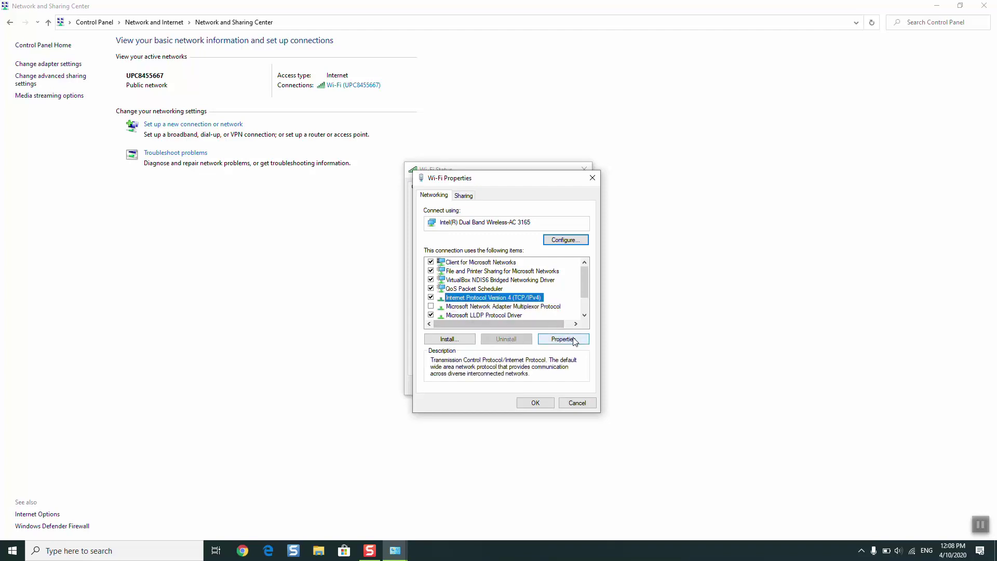
left_click(571, 338)
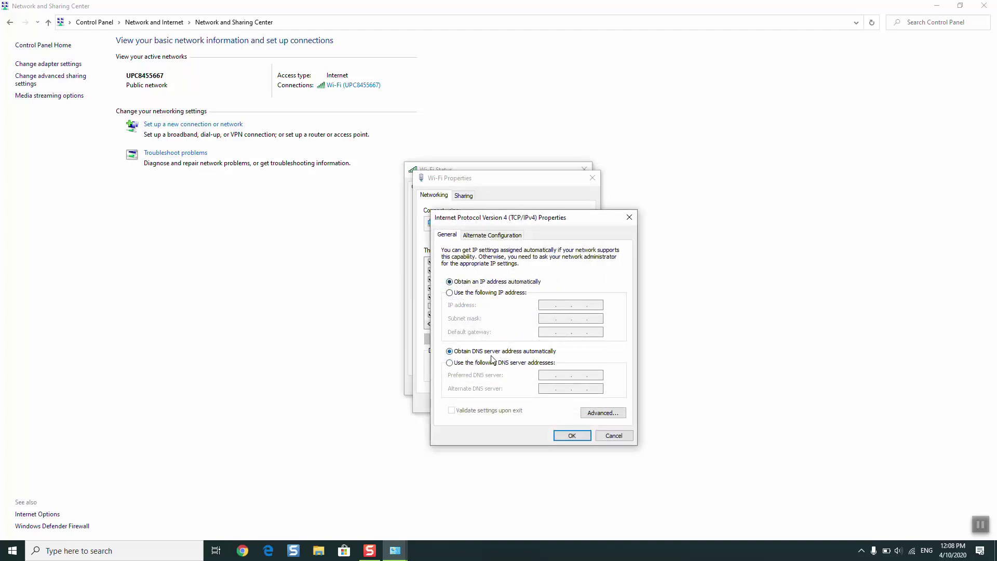
left_click(570, 436)
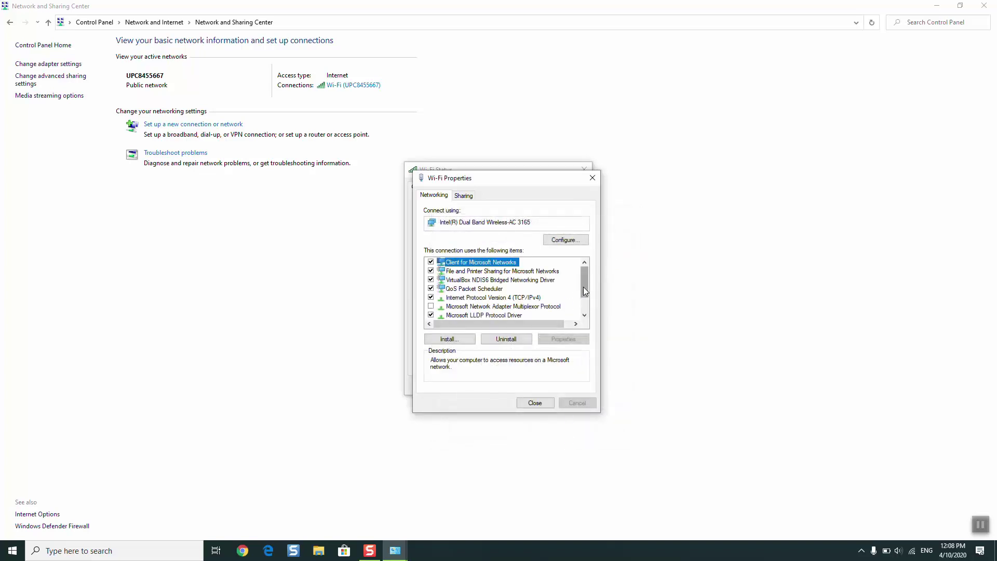
Tick Internet Protocol Version 6 and keep its address and DNS server on Obtain automatically.
scroll(583, 290, "down", 1)
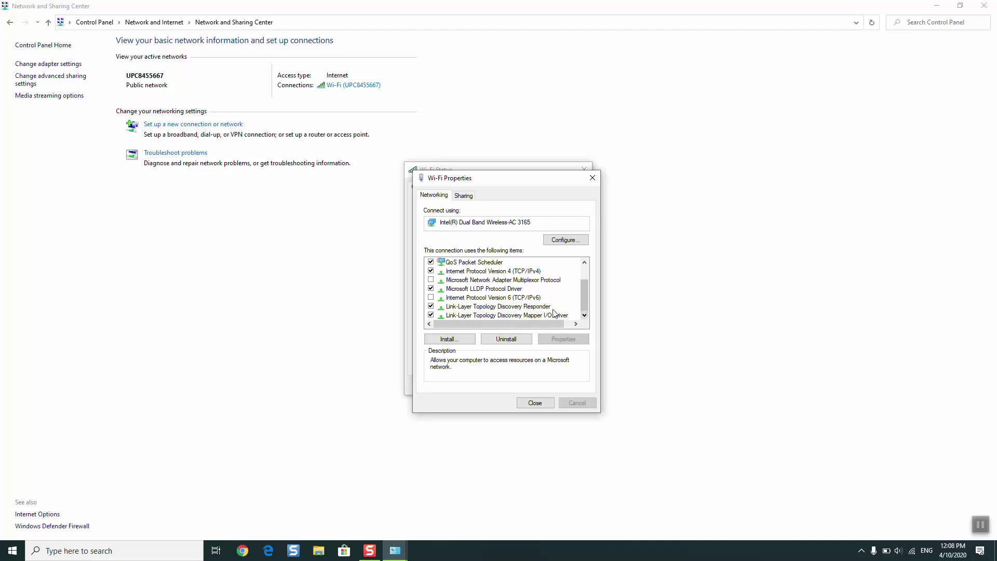
left_click(431, 297)
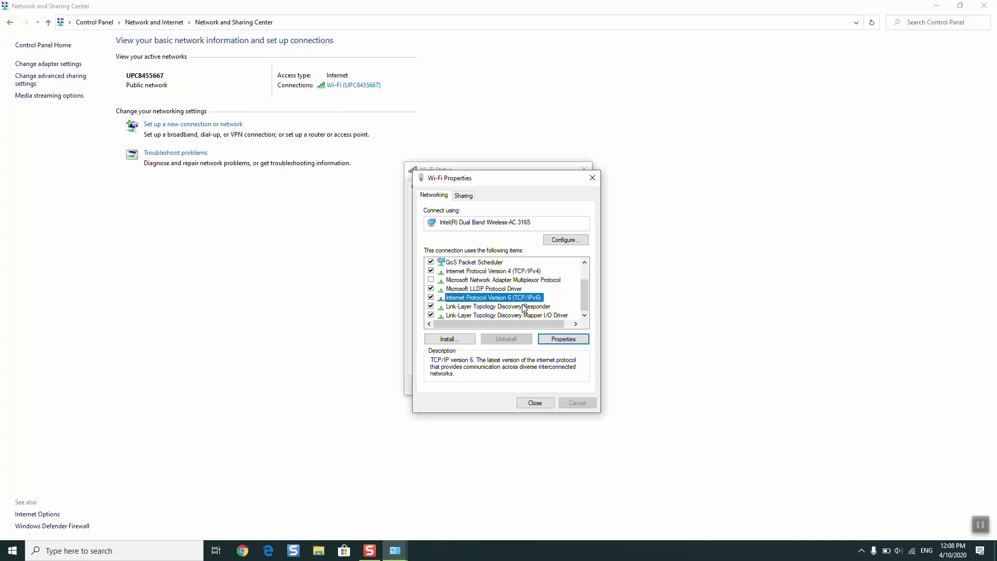
left_click(563, 339)
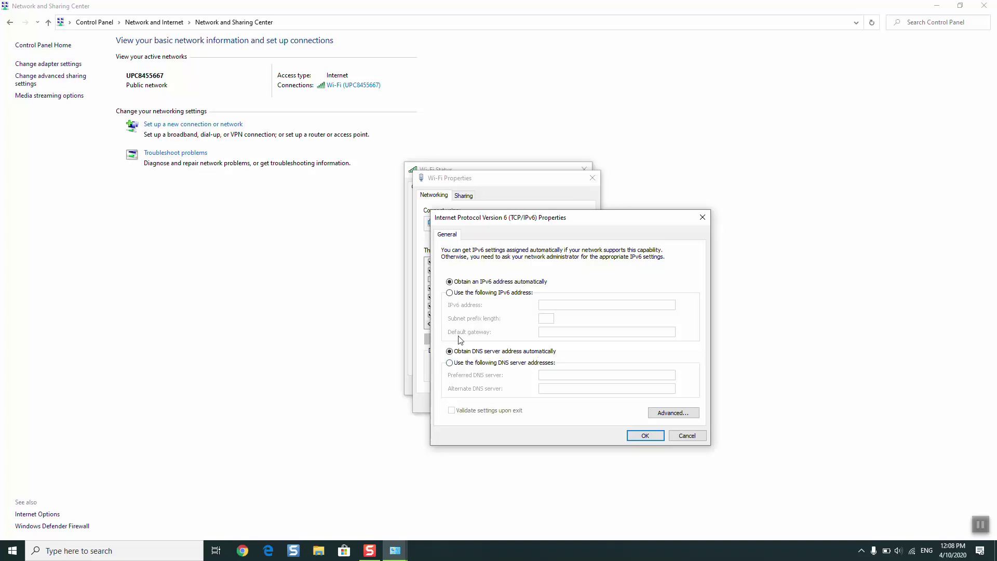
left_click(655, 436)
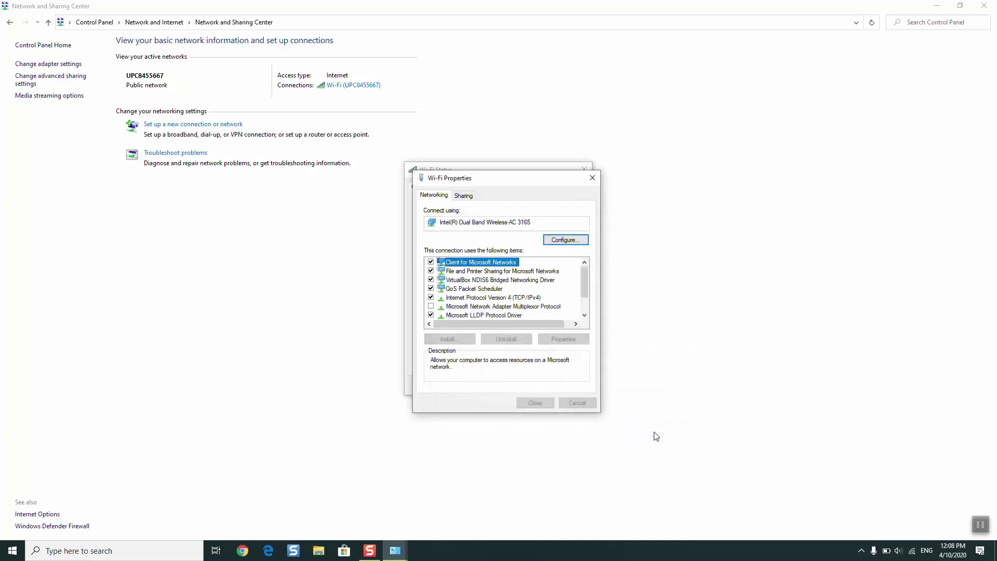
Close Wi-Fi Properties and the Wi-Fi Status window once IPv4 and IPv6 show Internet.
left_click(540, 401)
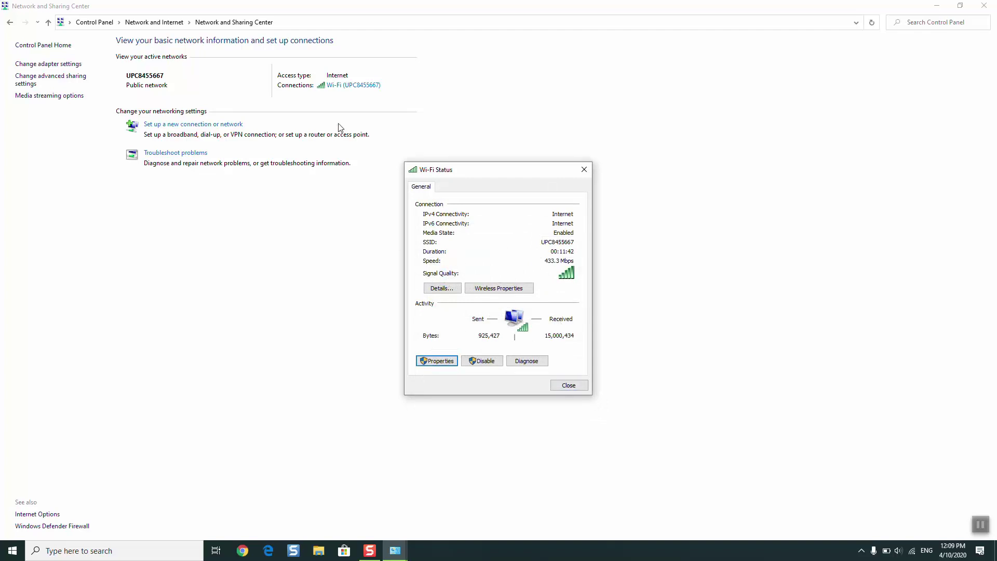
left_click(575, 385)
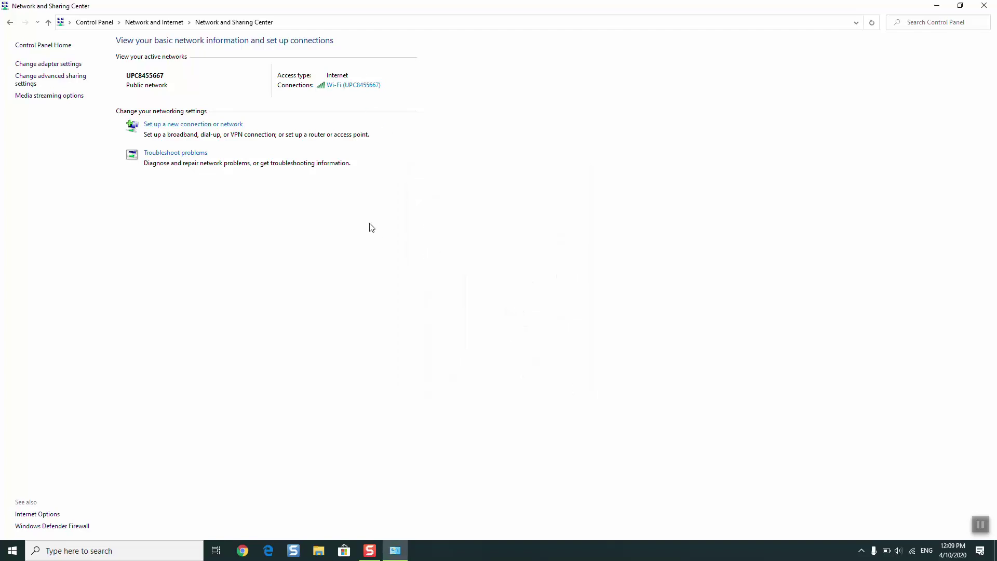